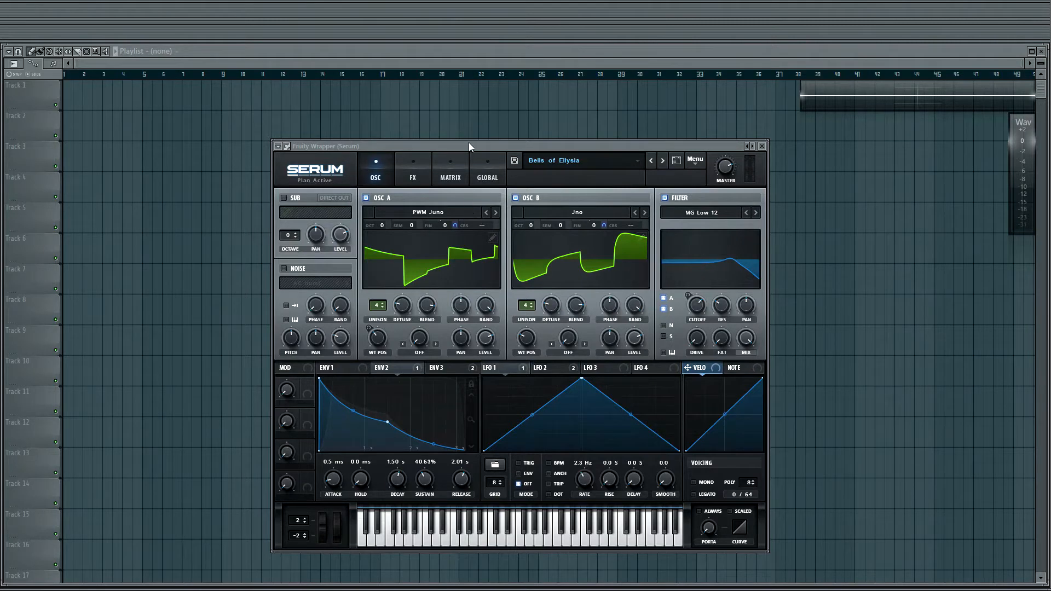
Step: Reset the synth to the Init preset
left_click(469, 146)
left_click(694, 160)
left_click(701, 217)
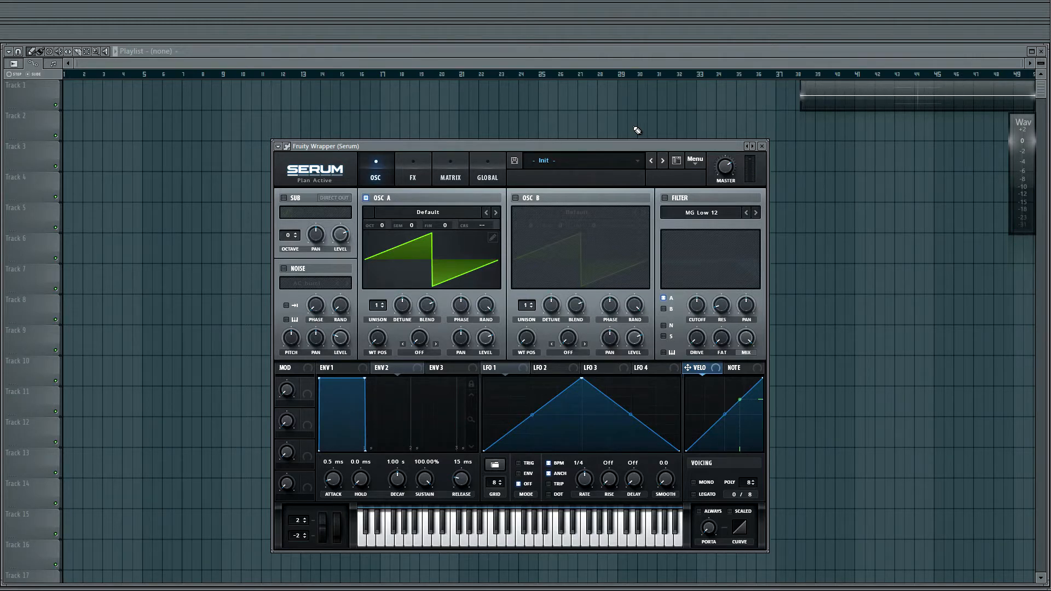
Step: Load the Analog wavetable PWM Juno into oscillator A
left_click(461, 211)
mouse_move(439, 221)
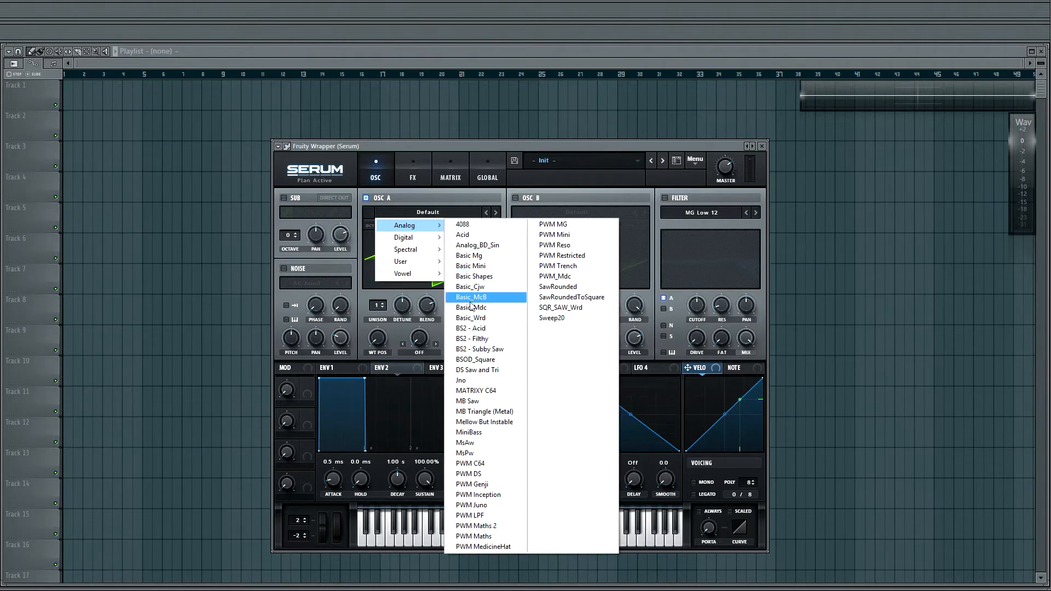
left_click(501, 505)
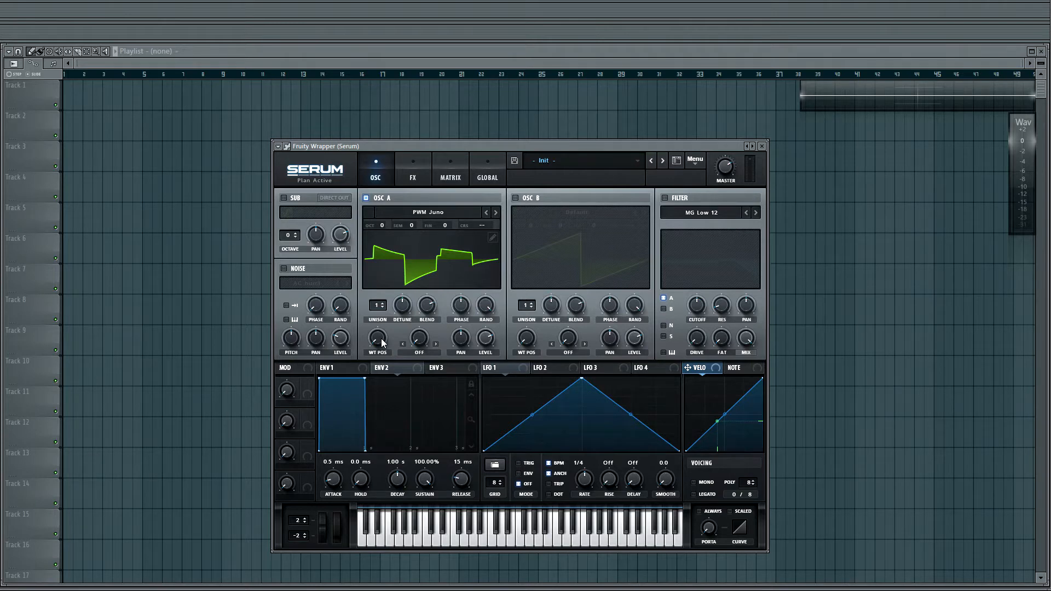
Step: Set oscillator A's wavetable position to 40
mouse_move(377, 339)
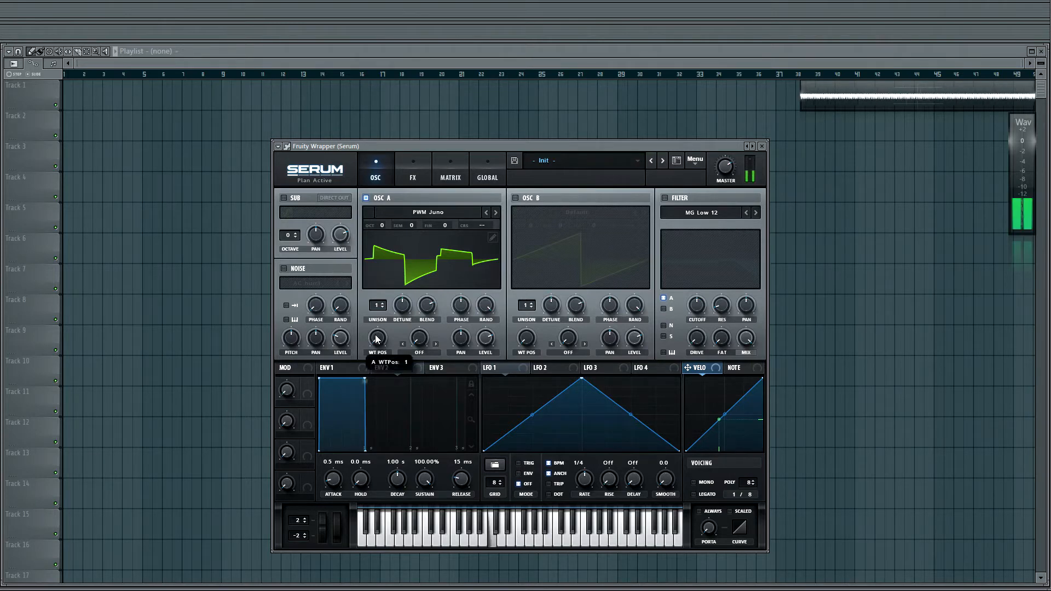
left_click_drag(377, 327, 379, 297)
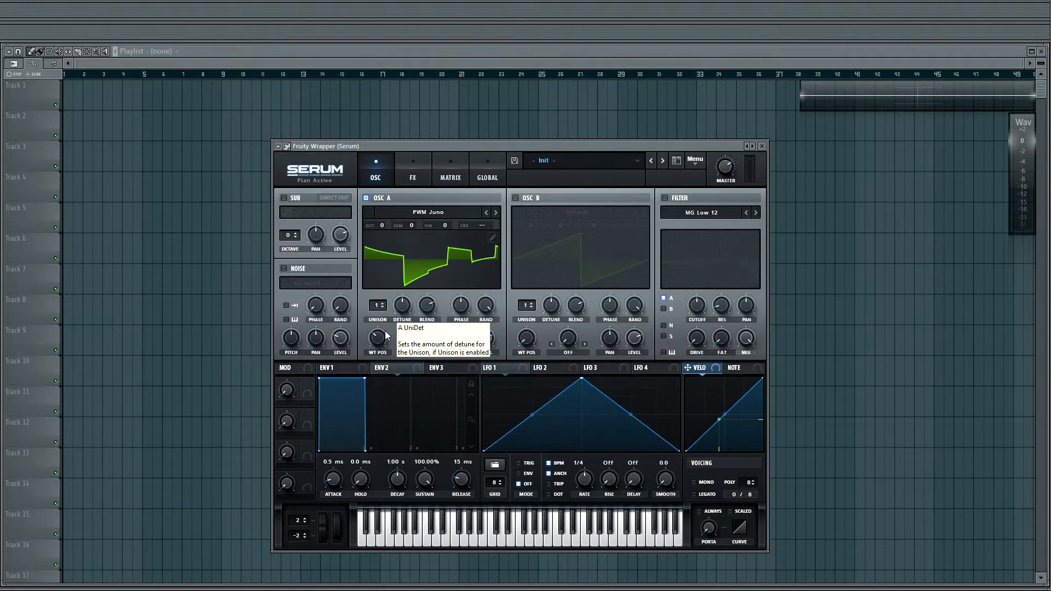
mouse_move(379, 344)
left_mouse_down()
mouse_move(394, 286)
mouse_move(417, 349)
mouse_move(370, 363)
left_mouse_up()
double_click(377, 338)
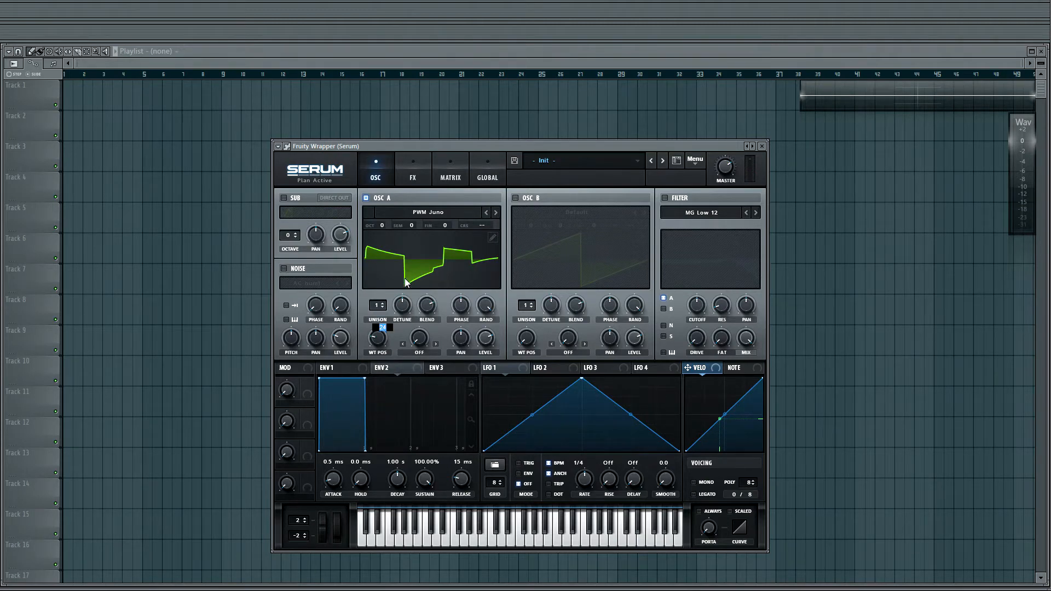
type("40")
key("Return")
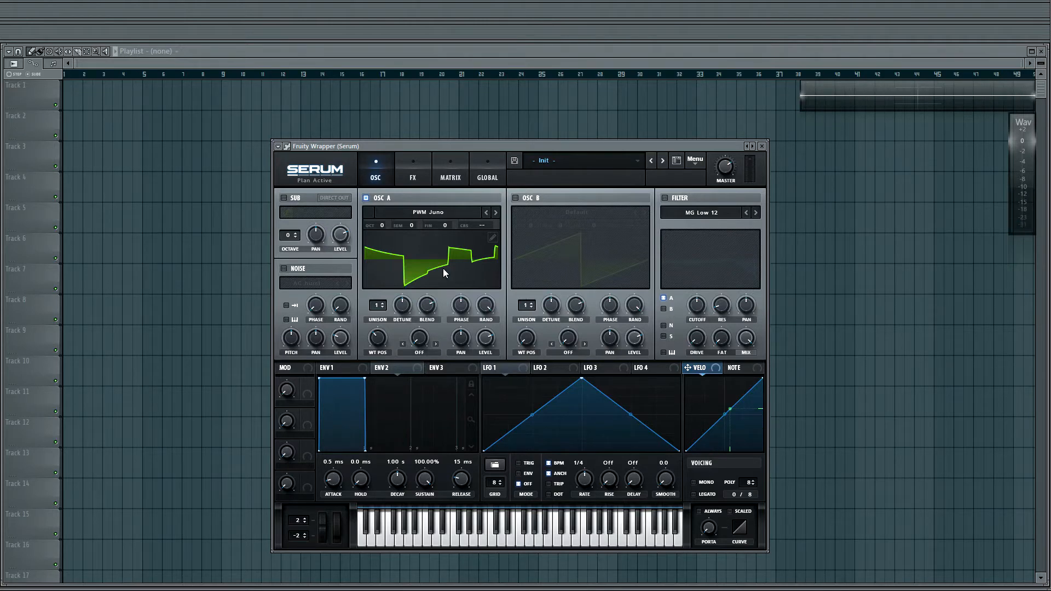
Step: Enable oscillator B with the Analog wavetable Jno and raise its wavetable position until the waveform shows several stepped curves
left_click(523, 199)
left_click(589, 213)
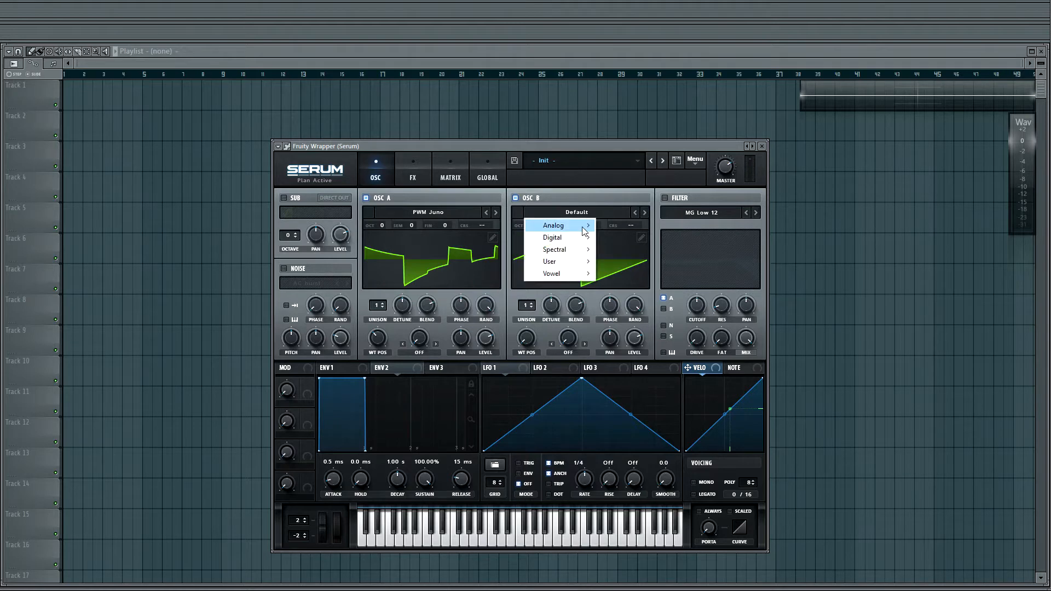
mouse_move(586, 226)
left_click(618, 380)
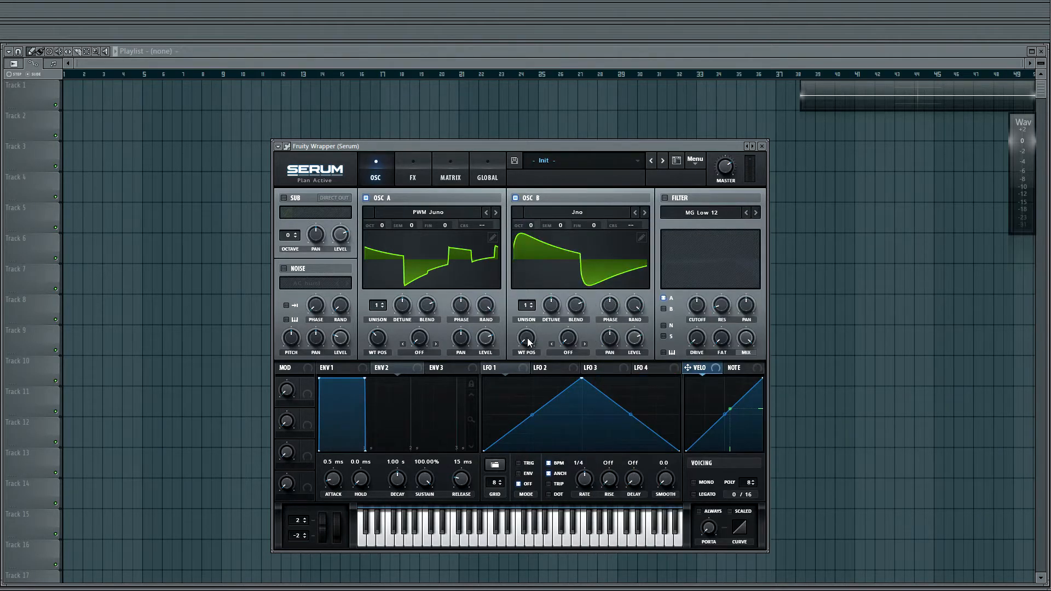
left_click_drag(528, 343, 524, 266)
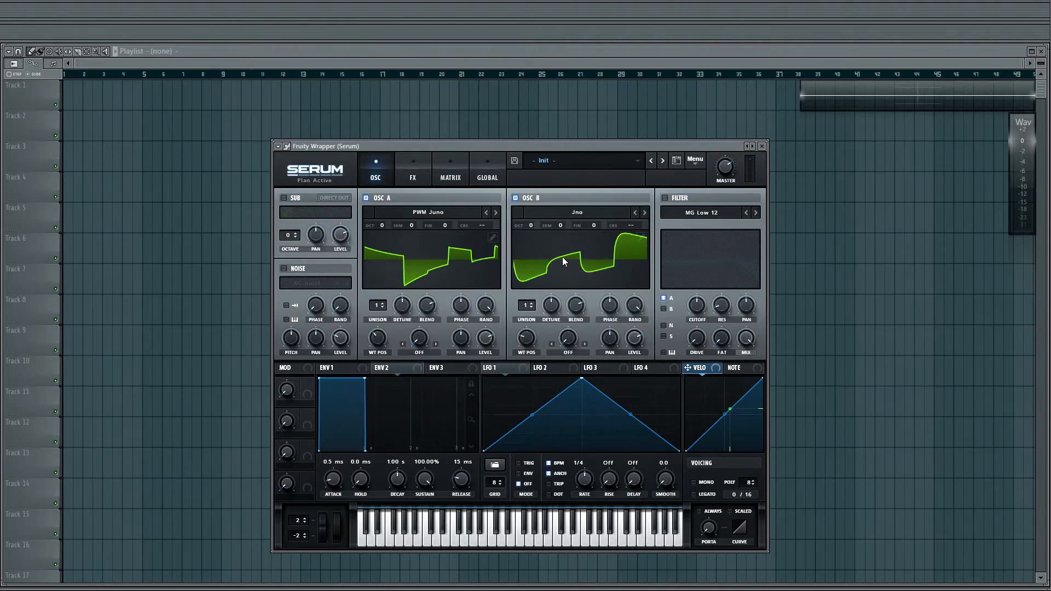
left_click(371, 196)
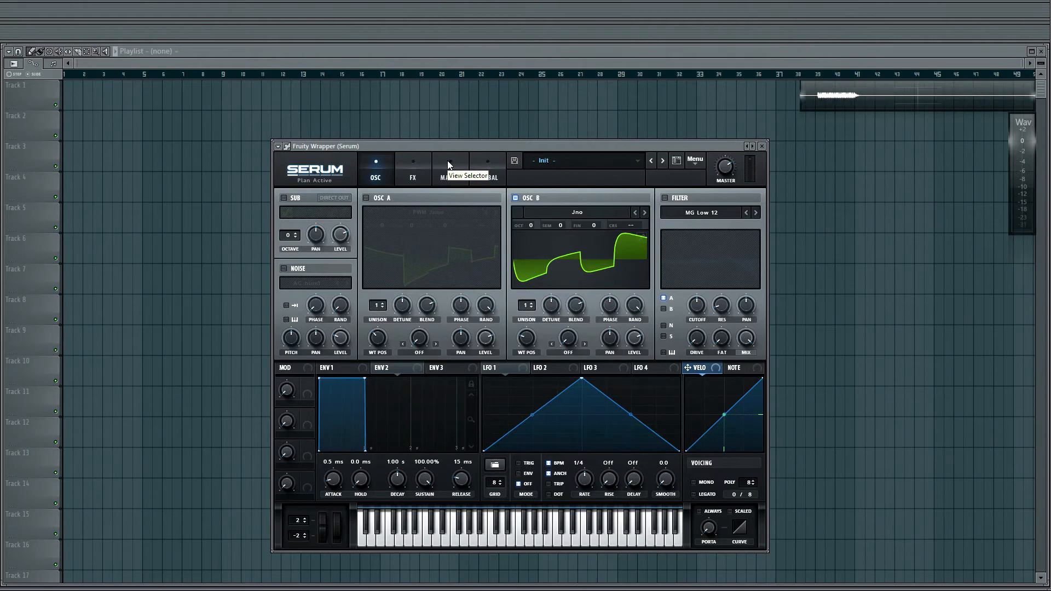
left_click(381, 199)
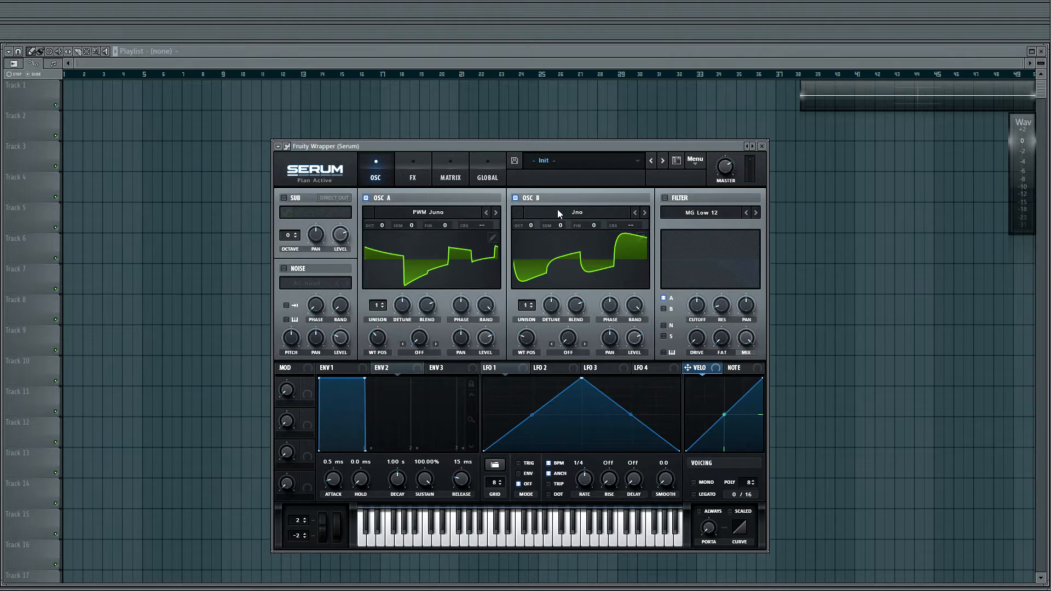
Step: Set the unison to 4 voices on both oscillators A and B
left_click(384, 303)
left_click(383, 303)
left_click(383, 302)
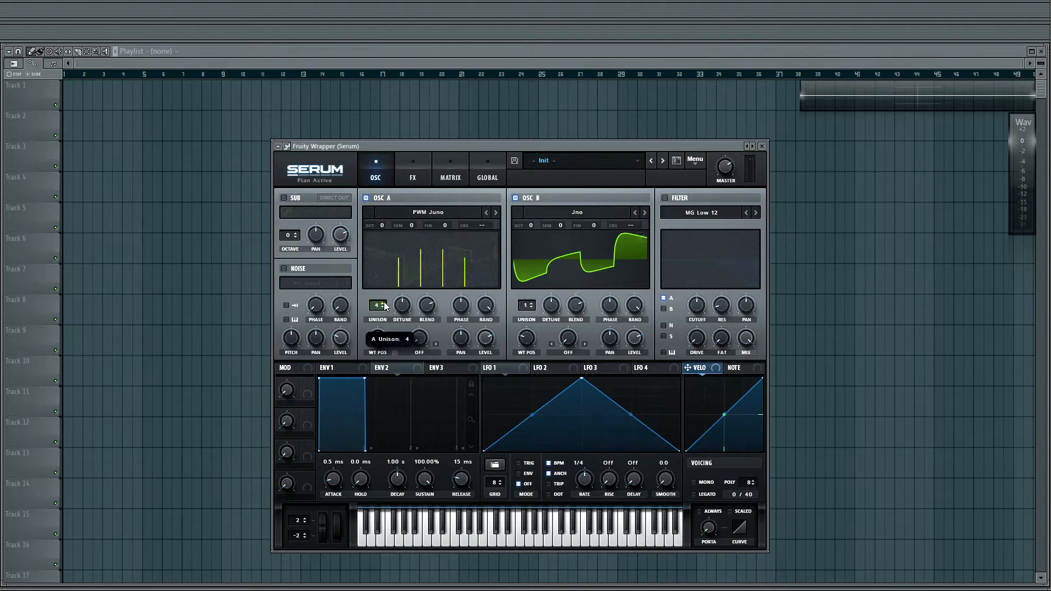
left_click(532, 304)
left_click(532, 303)
left_click(532, 304)
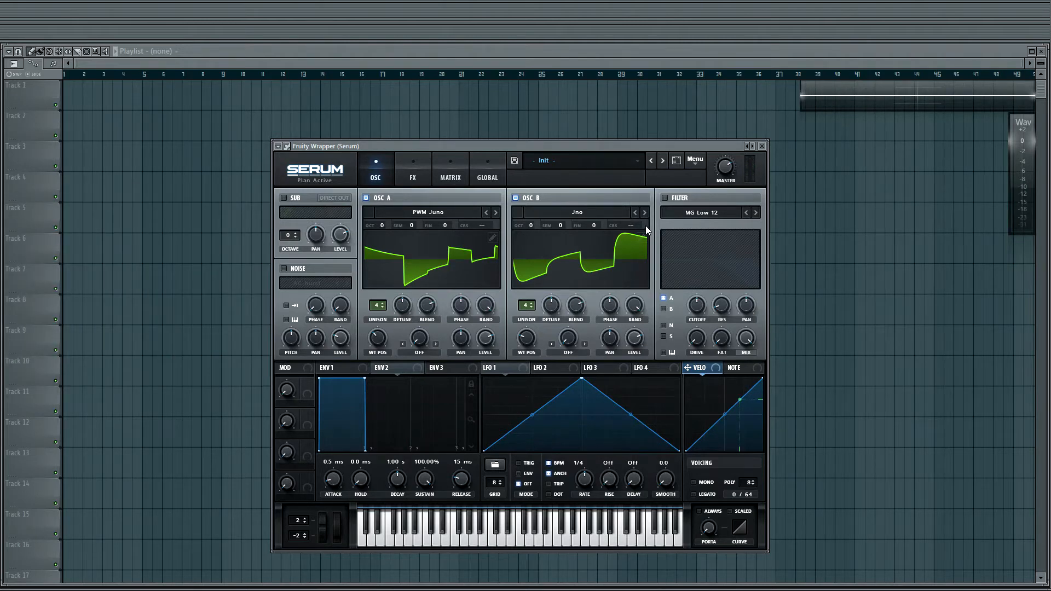
Step: Set oscillator A's unison detune to 0.05 and reduce oscillator B's detune as well
left_click(402, 305)
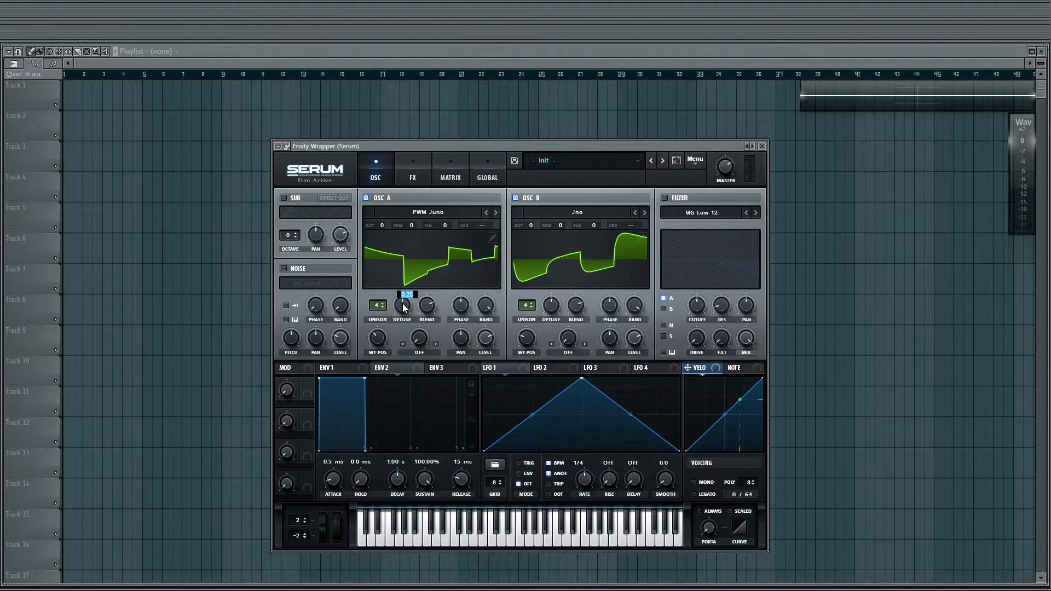
type("0.05")
left_click(548, 305)
type("0.0")
Step: Enable the MG Low 12 filter for oscillators A and B, and raise its cutoff and resonance
left_click(665, 198)
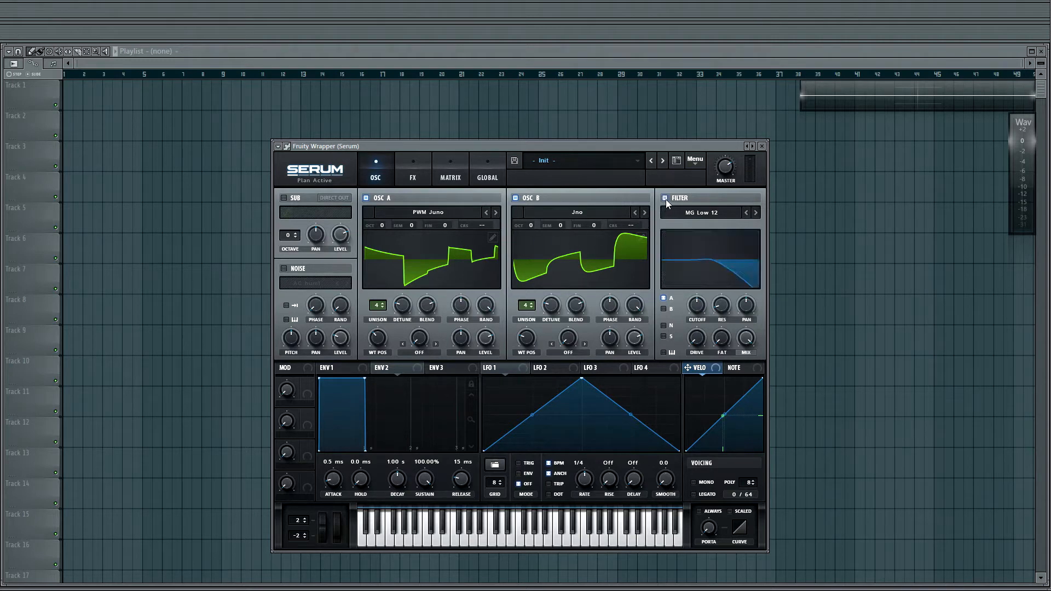
left_click(664, 309)
left_click(713, 212)
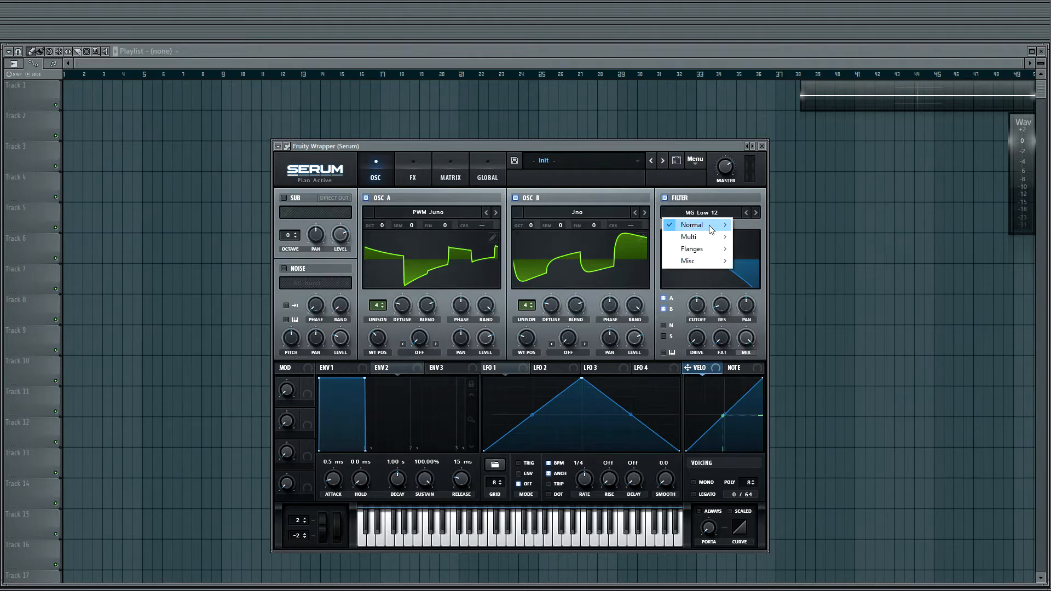
mouse_move(708, 225)
left_click(723, 199)
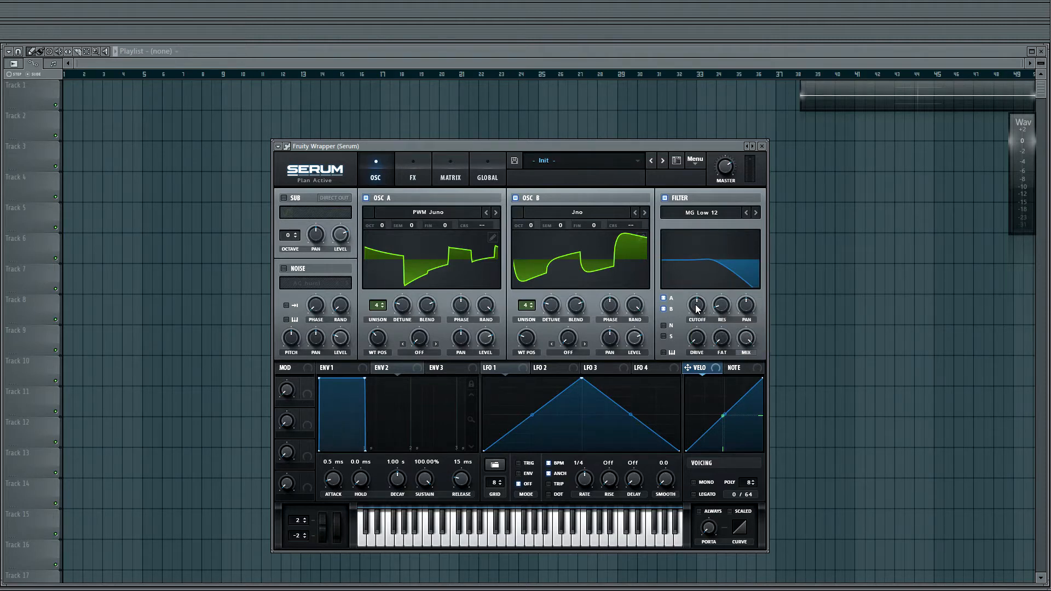
left_click_drag(697, 309, 700, 296)
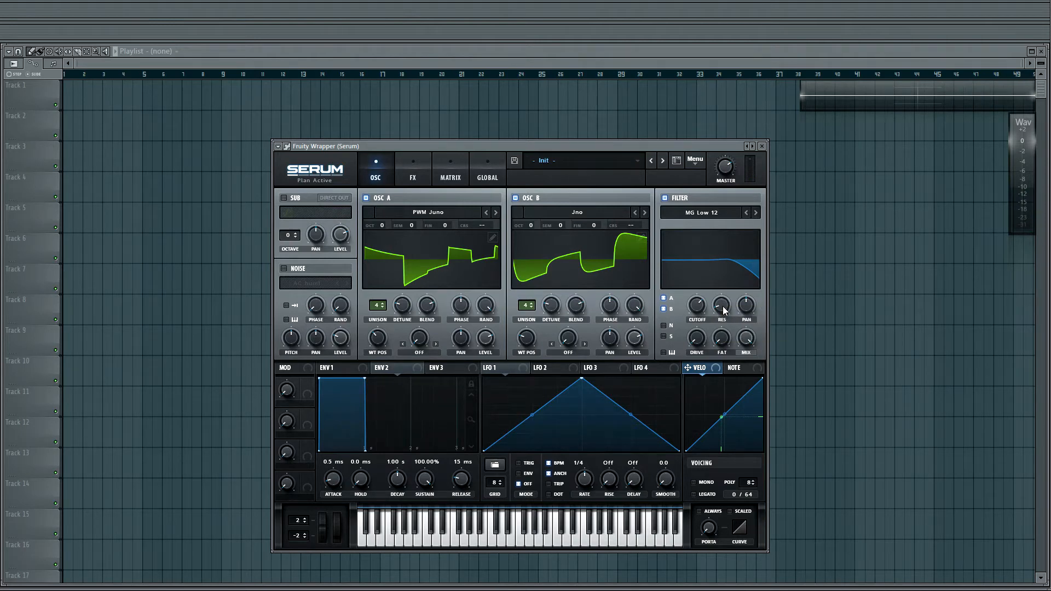
left_click_drag(723, 306, 727, 284)
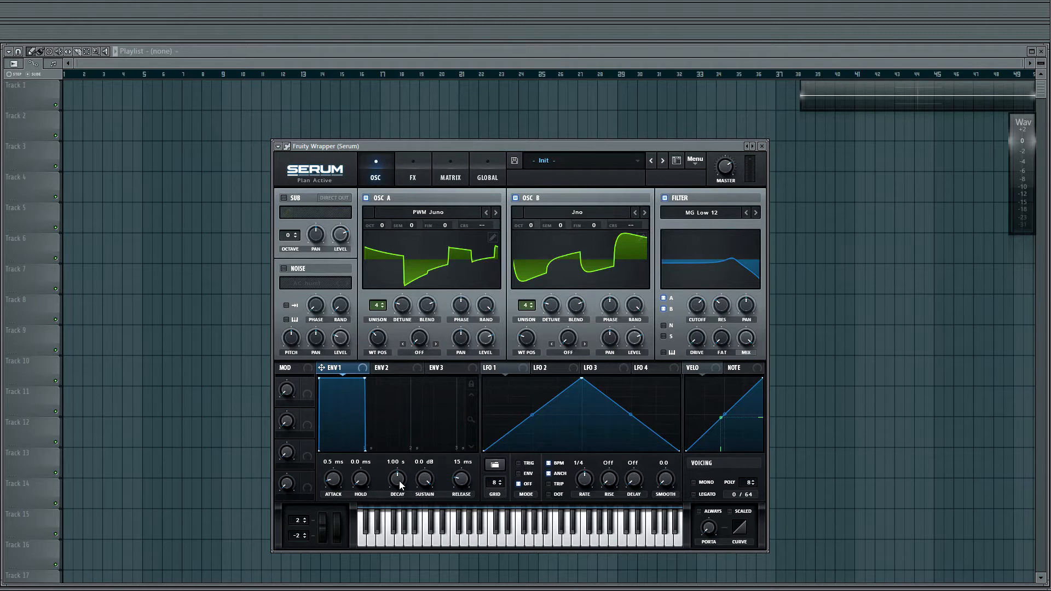
Step: Shape Env 1 with a decay of 1.58 s, a sustain of -11.3 dB and a release of 1.59 s
left_click_drag(400, 480, 400, 474)
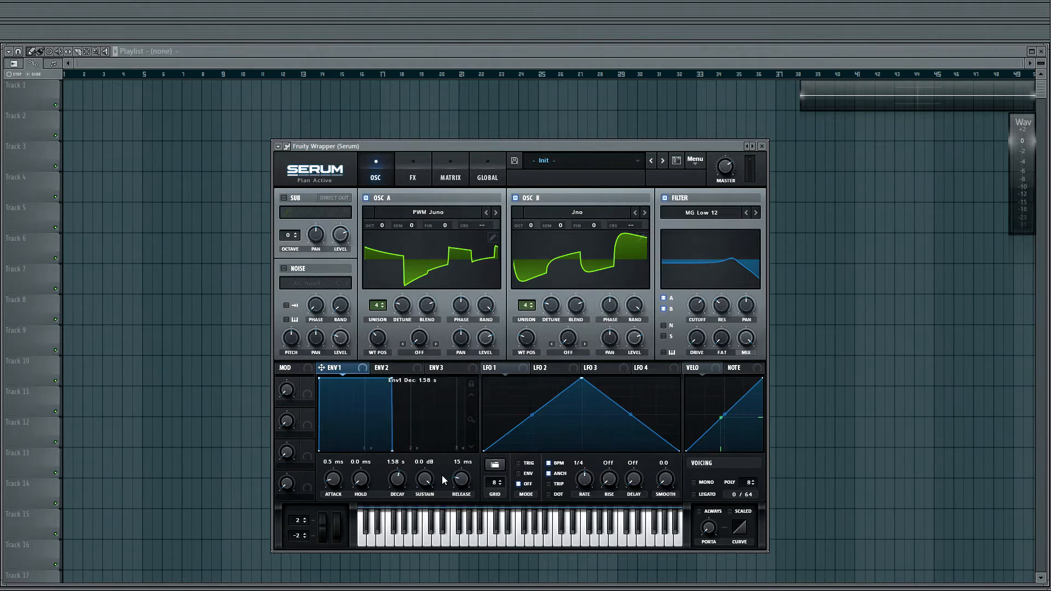
left_click_drag(423, 481, 425, 542)
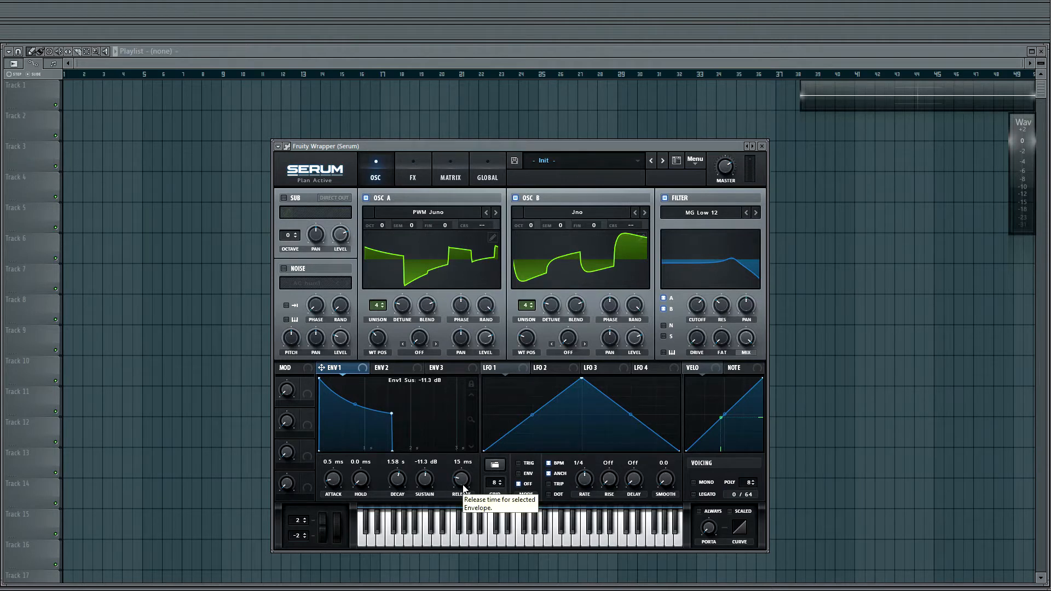
left_click_drag(463, 488, 468, 451)
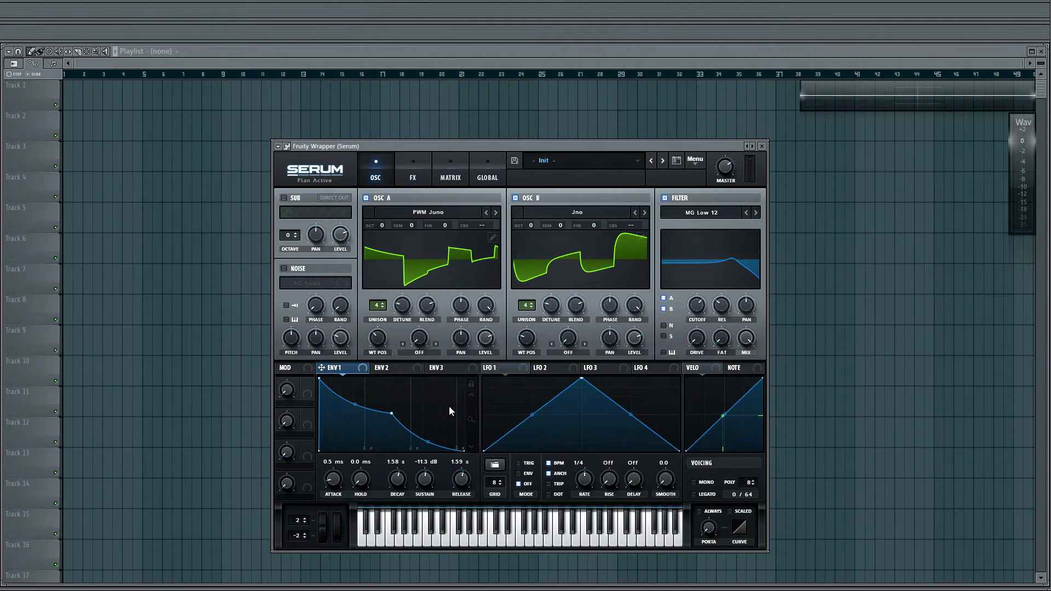
Step: Assign Env 2 to the filter cutoff and shape it with 1.72 s decay, 39.91% sustain and 1.86 s release
left_click(382, 371)
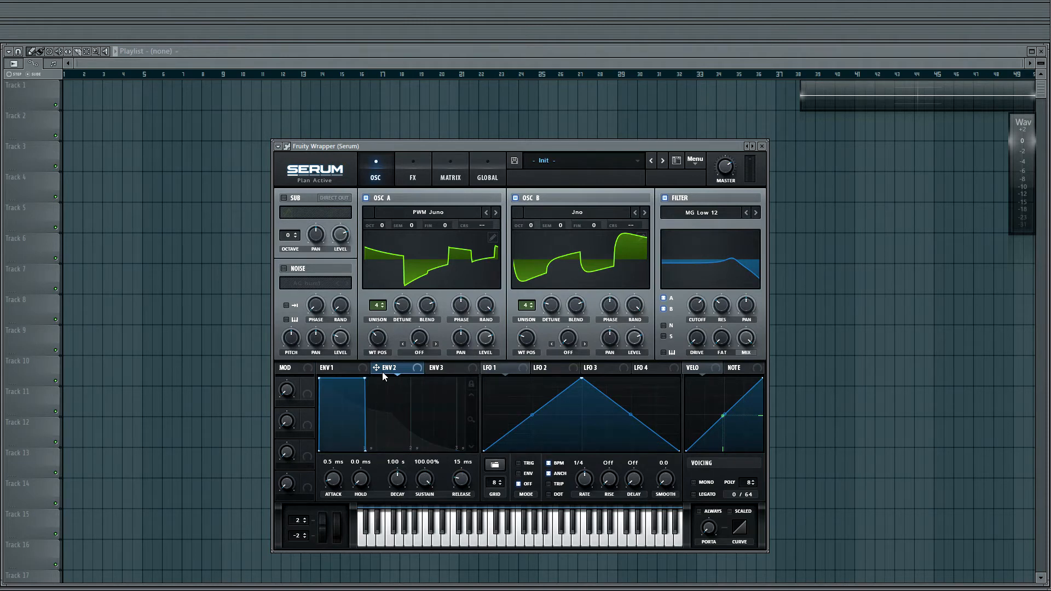
left_click_drag(697, 308, 697, 309)
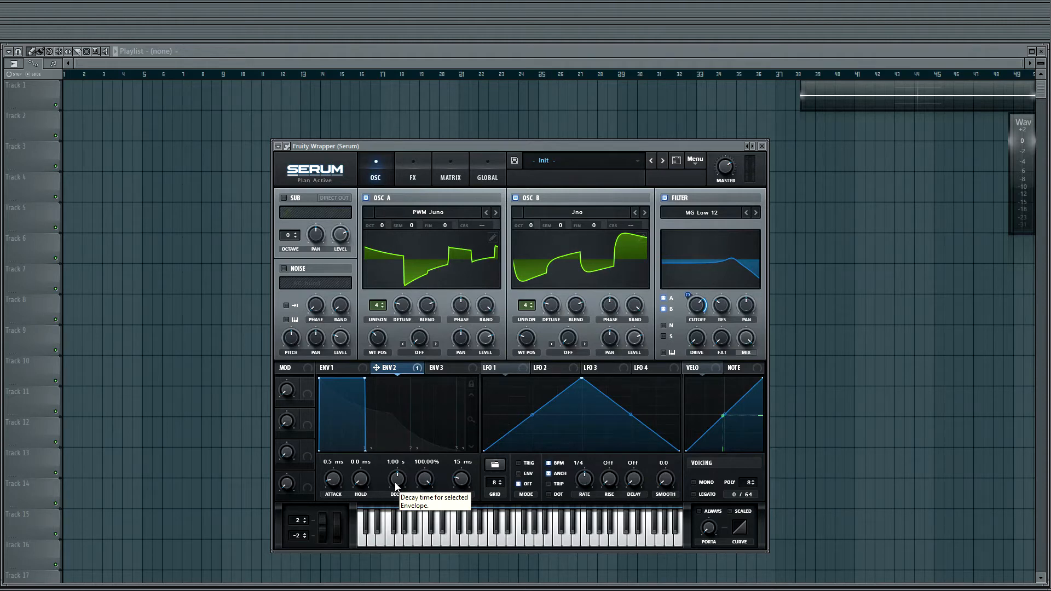
left_click_drag(399, 479, 403, 478)
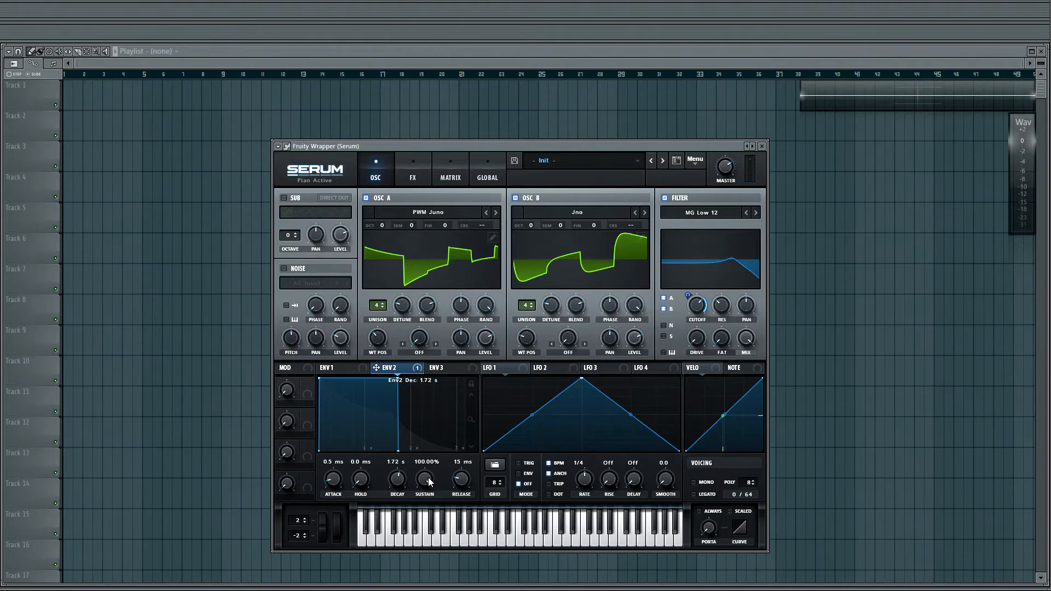
left_click_drag(428, 481, 442, 554)
left_click_drag(430, 488, 465, 387)
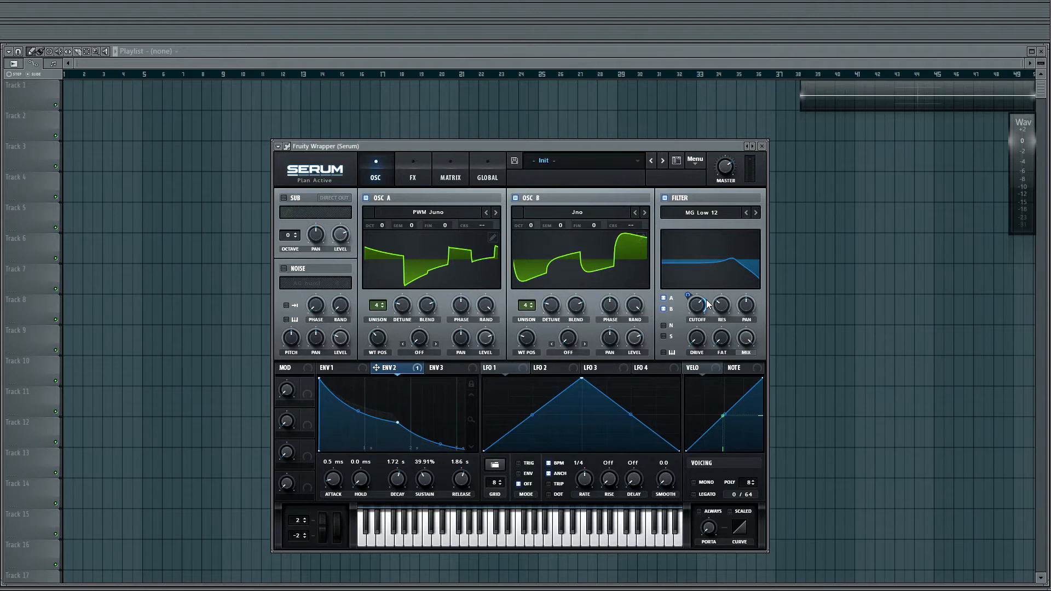
Step: Make the Env 2 modulation of the filter cutoff bidirectional and adjust its depth
left_click_drag(708, 304, 707, 279)
left_click(450, 173)
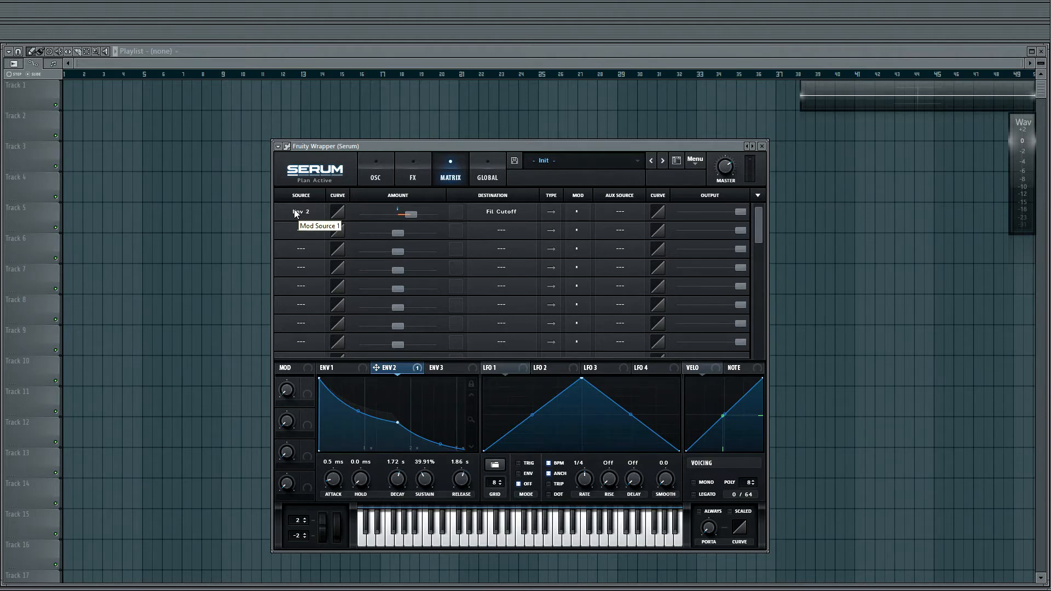
left_click(553, 214)
left_click(383, 173)
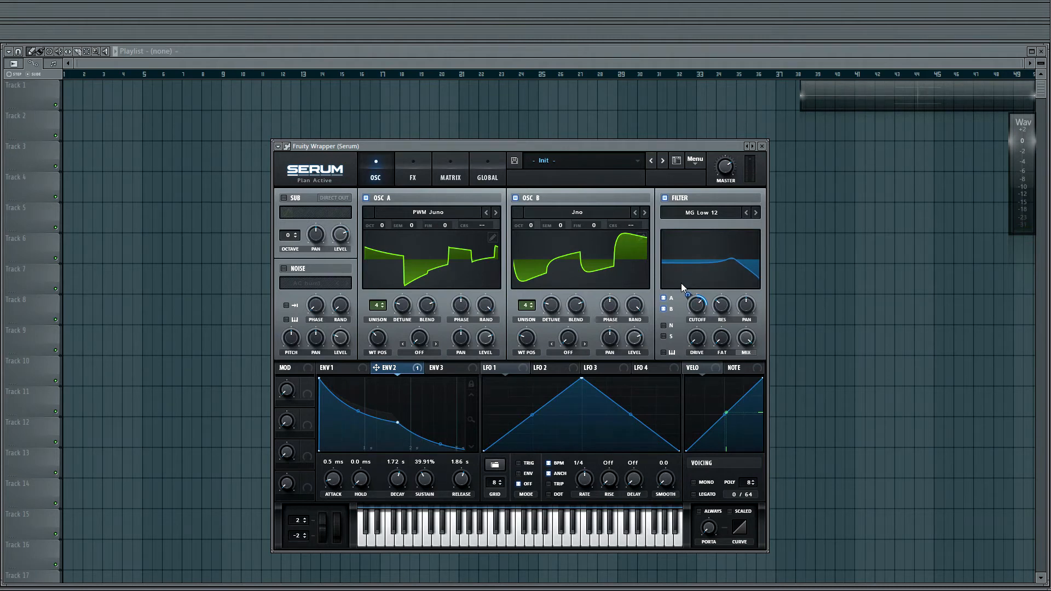
mouse_move(690, 291)
left_click_drag(690, 291, 691, 284)
Step: Assign LFO 1 to oscillator A's wavetable position with a moderate depth, and free its rate from tempo sync at 2.4 Hz
left_click(509, 370)
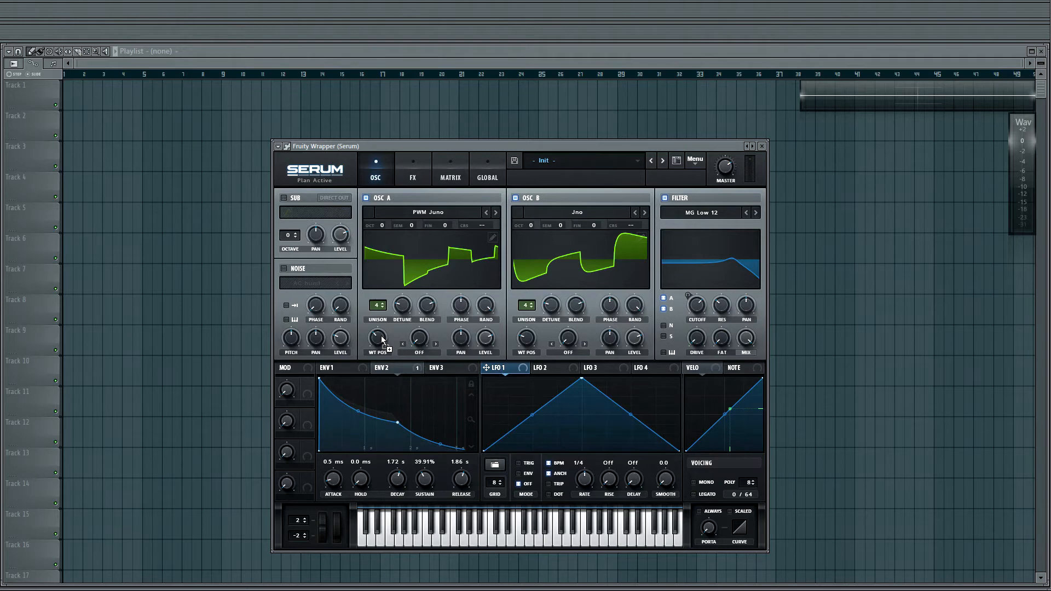
left_click_drag(380, 337, 379, 337)
left_click_drag(367, 327, 366, 339)
left_click(558, 464)
left_click(561, 475)
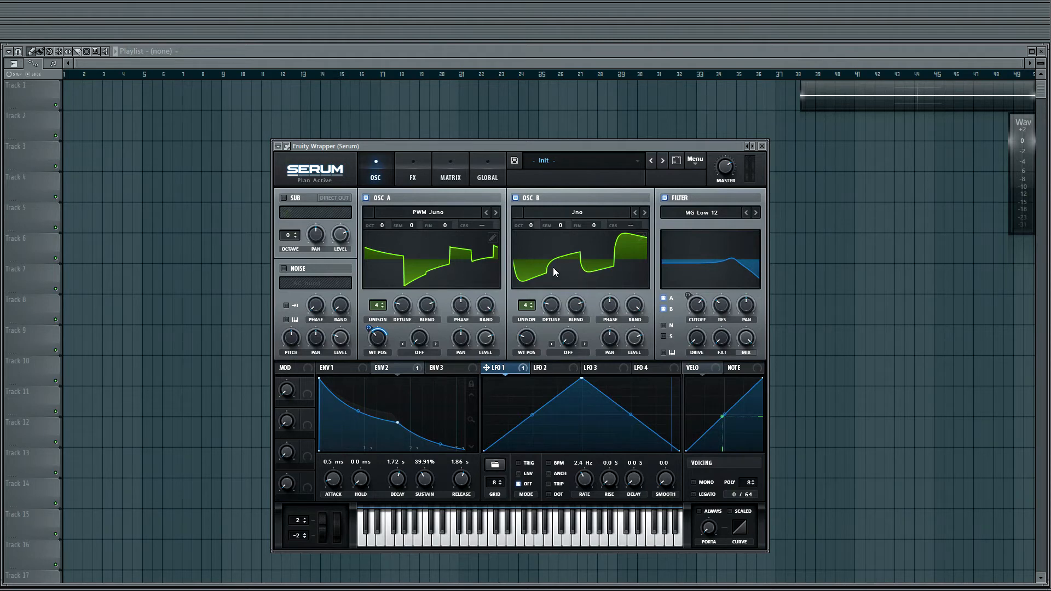
Step: Free LFO 2 from tempo sync at 6.3 Hz and assign it to the fine tuning of oscillators A and B
left_click(550, 372)
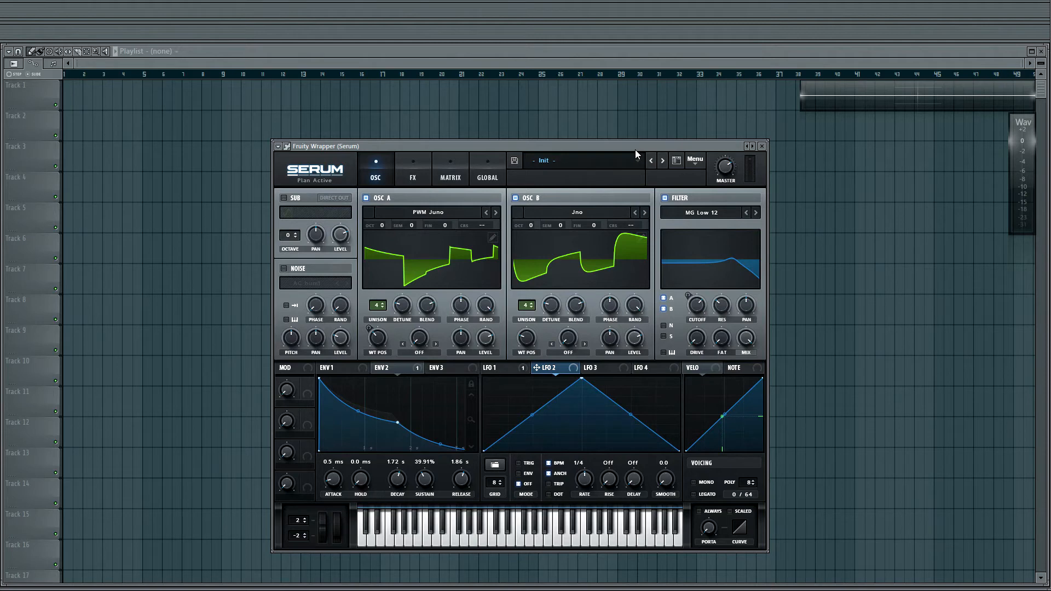
left_click(557, 463)
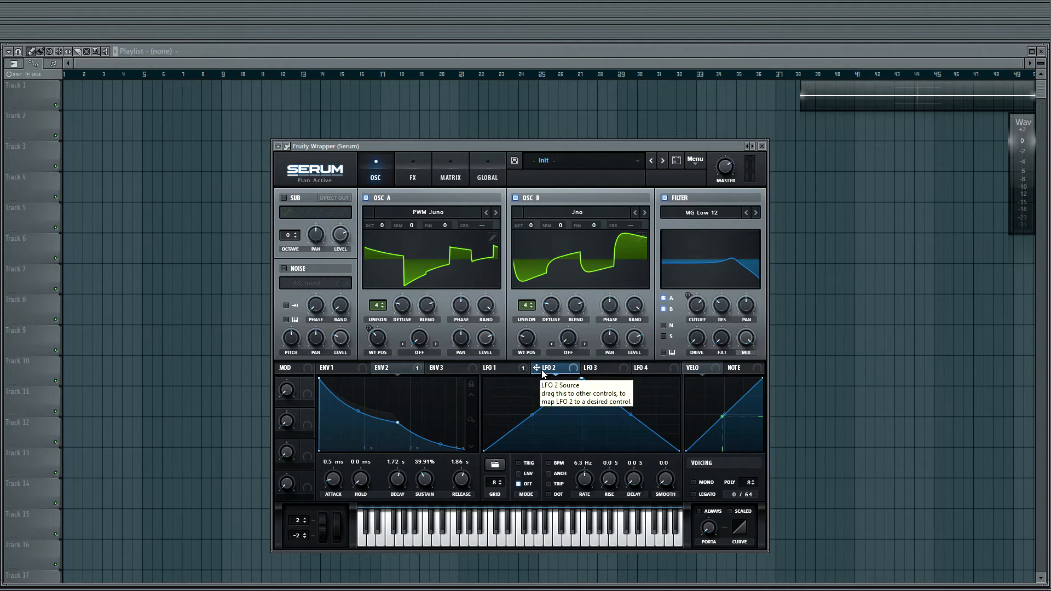
left_click_drag(542, 371, 464, 281)
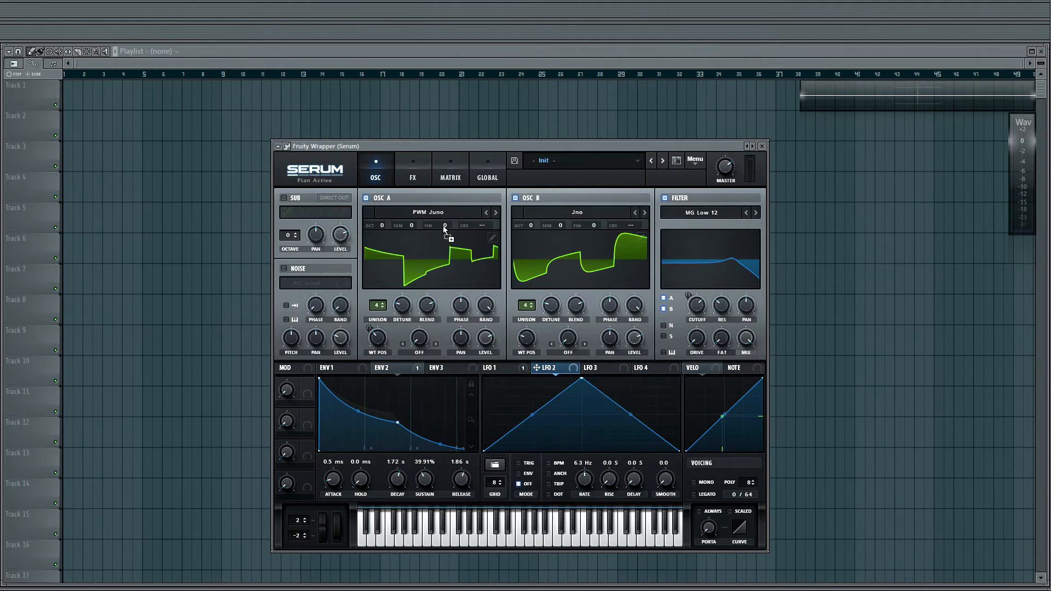
left_click_drag(536, 369, 598, 242)
Step: Set the modulation amount of LFO 2 on the fine tuning of both oscillators A and B to 20
left_click(455, 181)
mouse_move(441, 254)
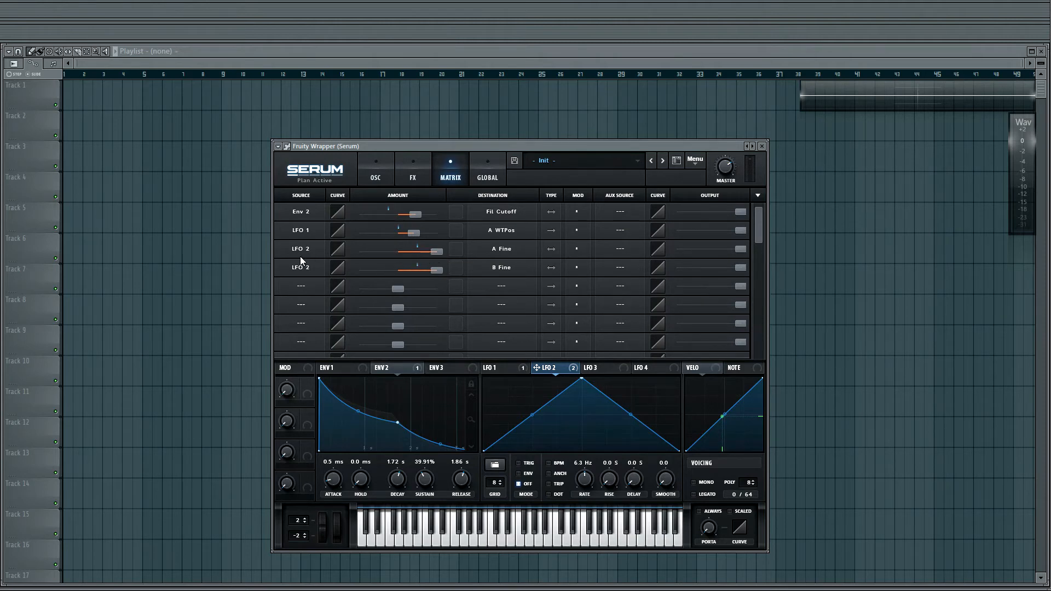
double_click(437, 253)
type("20")
key("Return")
double_click(437, 271)
type("20")
key("Return")
Step: Set the rate of LFO 2 to 4.3 Hz
left_click(377, 161)
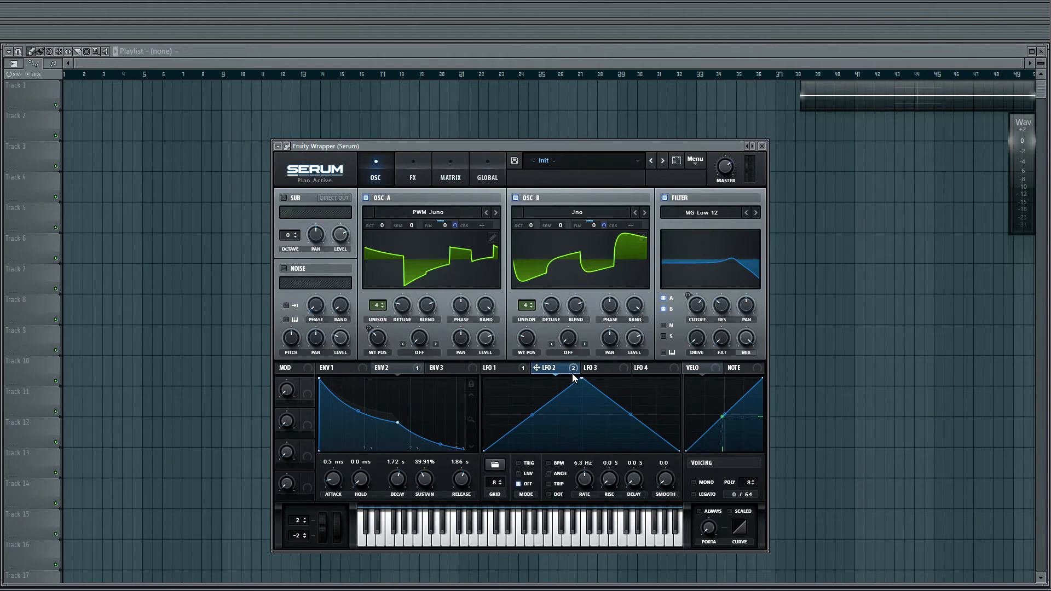
mouse_move(565, 377)
scroll(586, 477, "down", 2)
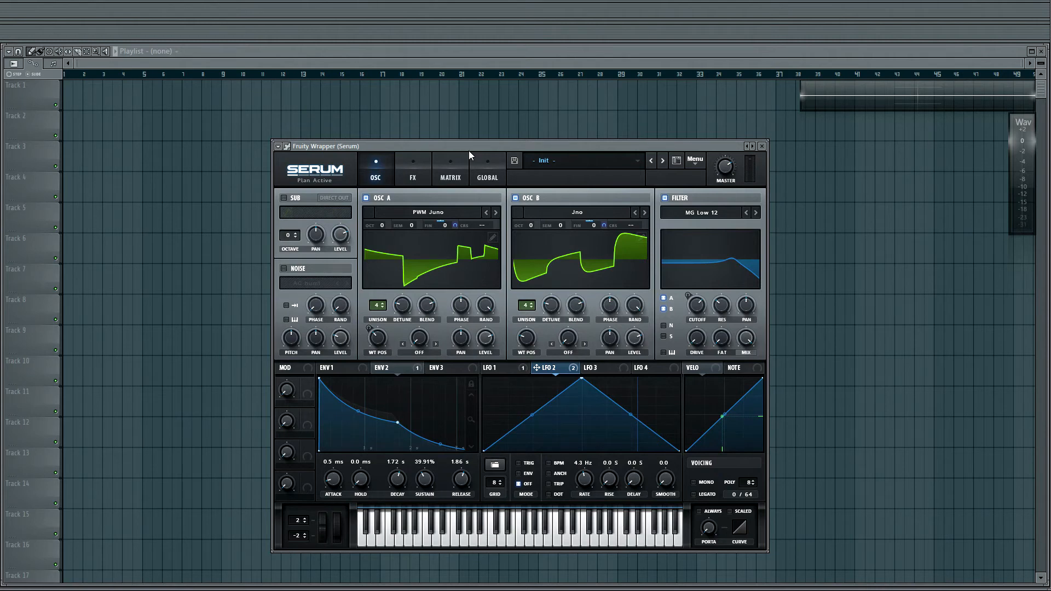
Step: Enable the chorus effect with a rate of 0.05, and enable the delay effect with an adjusted mix
left_click(421, 178)
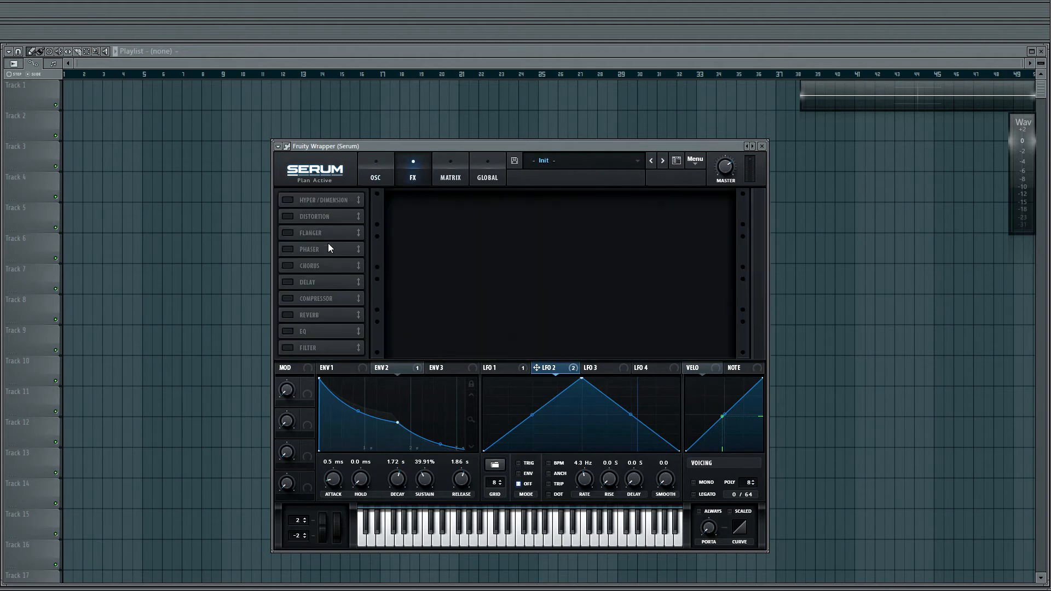
left_click(288, 266)
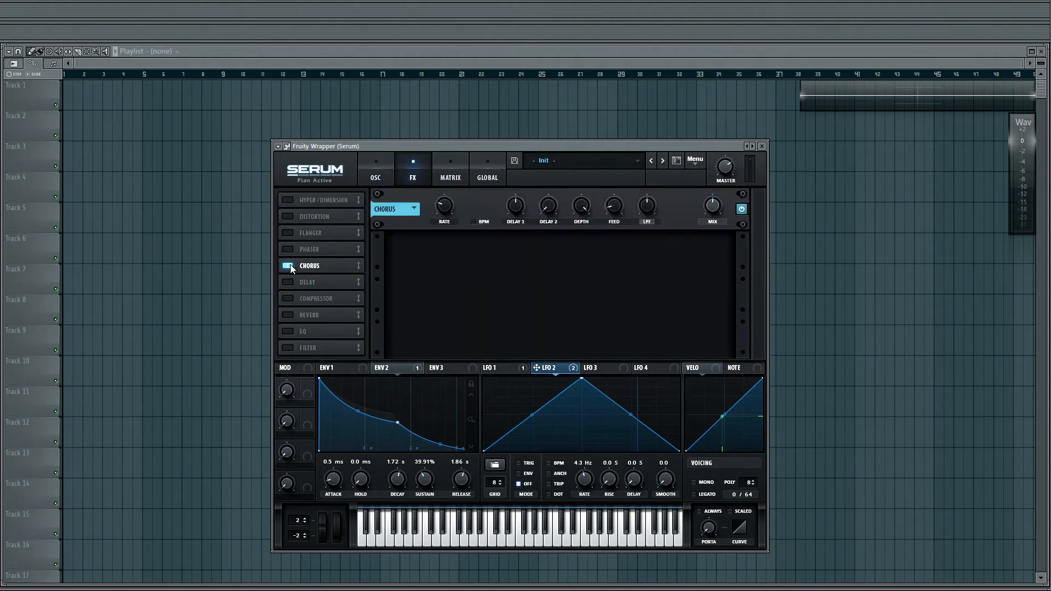
double_click(448, 210)
type("0.05")
key("Return")
left_click(288, 282)
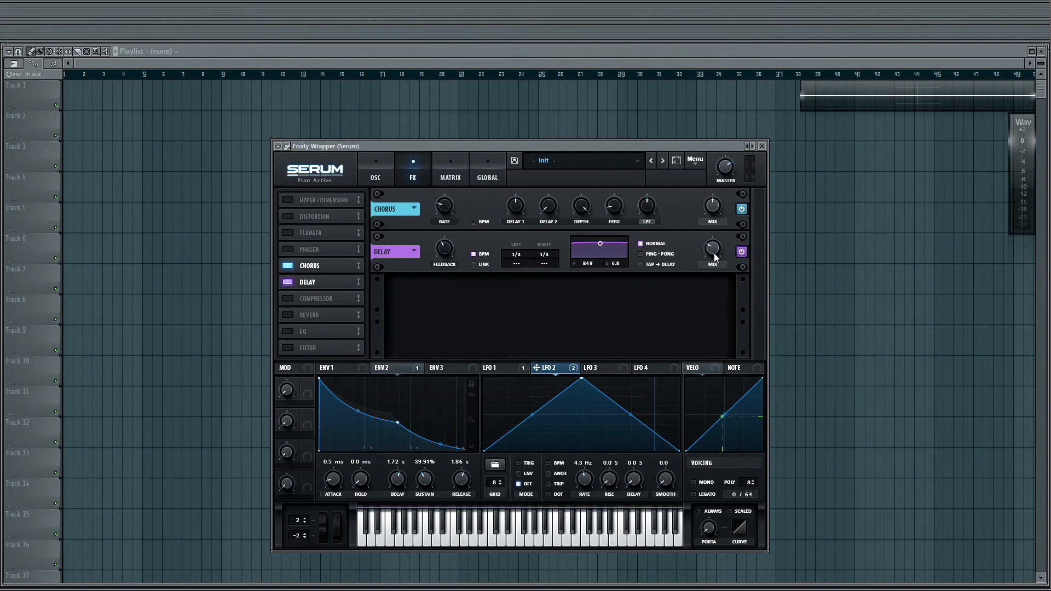
left_click_drag(714, 253, 714, 244)
Step: Enable the reverb effect, switch it to Plate mode, and adjust its mix and high cut
left_click(291, 314)
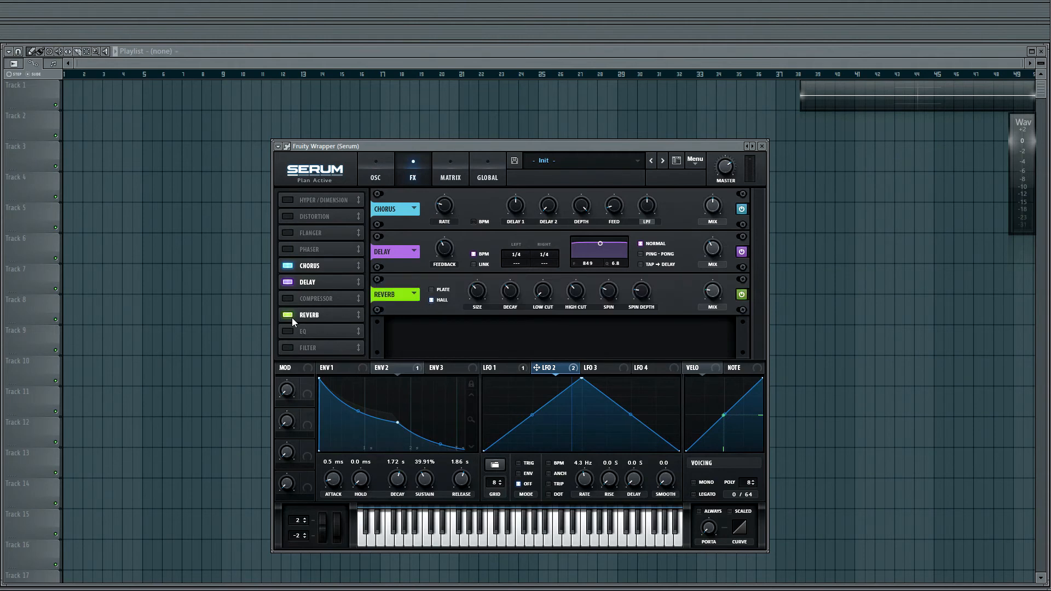
left_click(436, 290)
mouse_move(717, 295)
left_click_drag(727, 277, 726, 276)
left_click_drag(649, 258, 652, 229)
left_click_drag(583, 297, 580, 321)
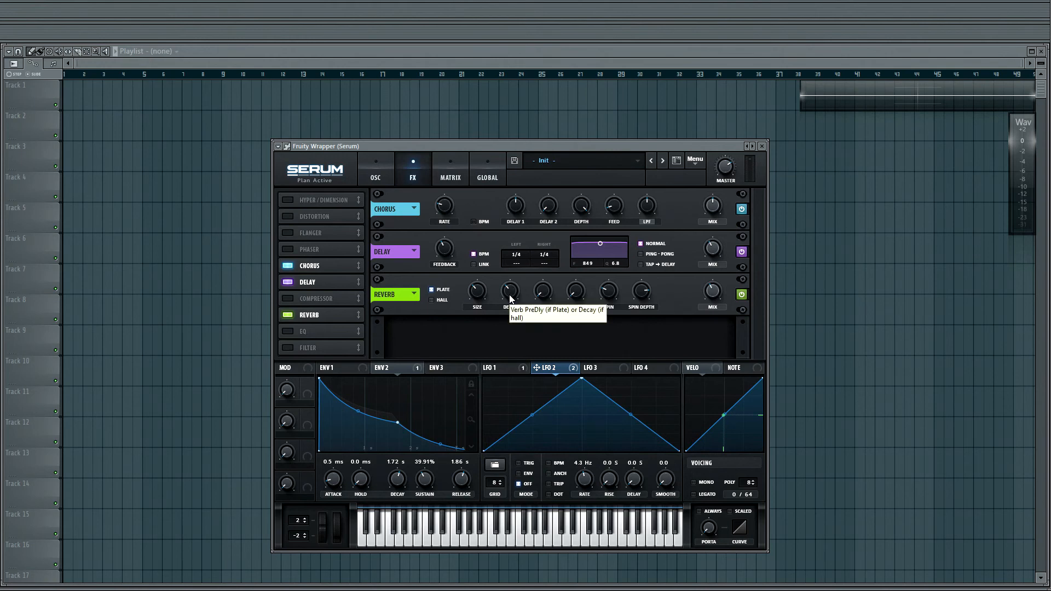
mouse_move(477, 297)
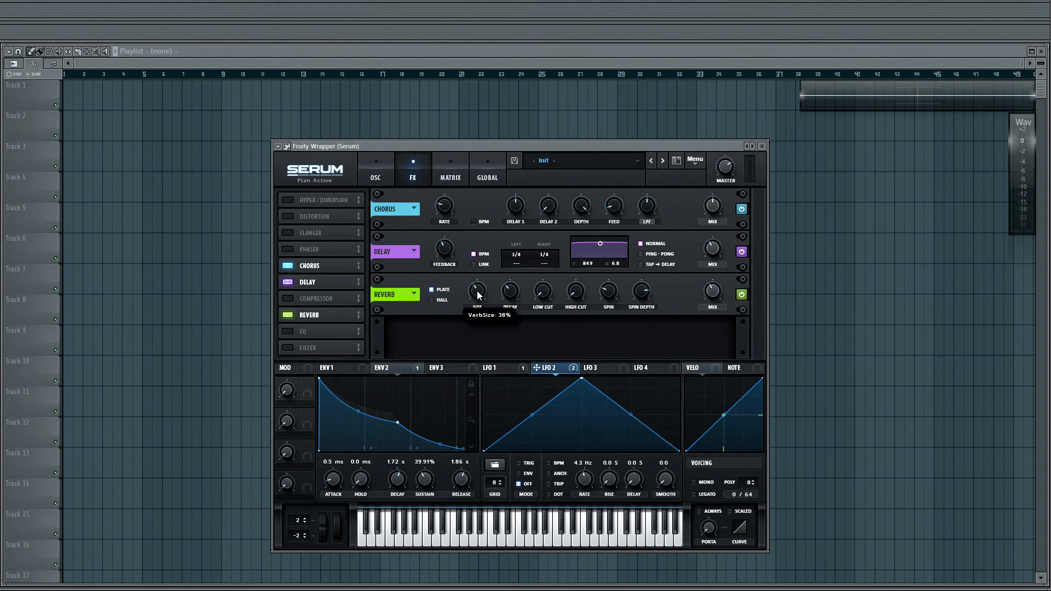